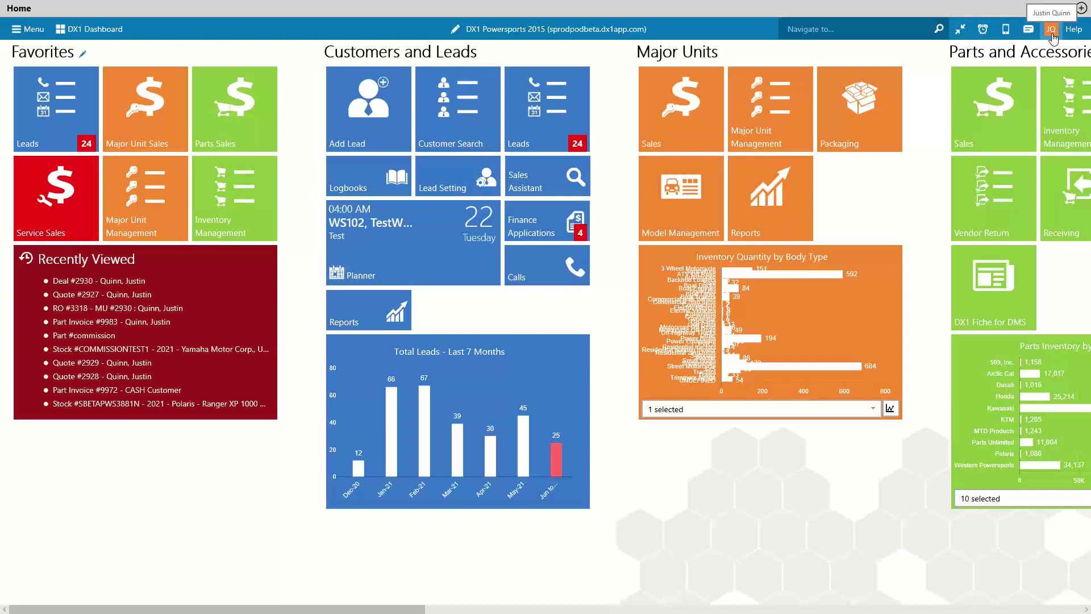
Go to Users from the account menu, add a new user, and select the user ID field
click(1051, 34)
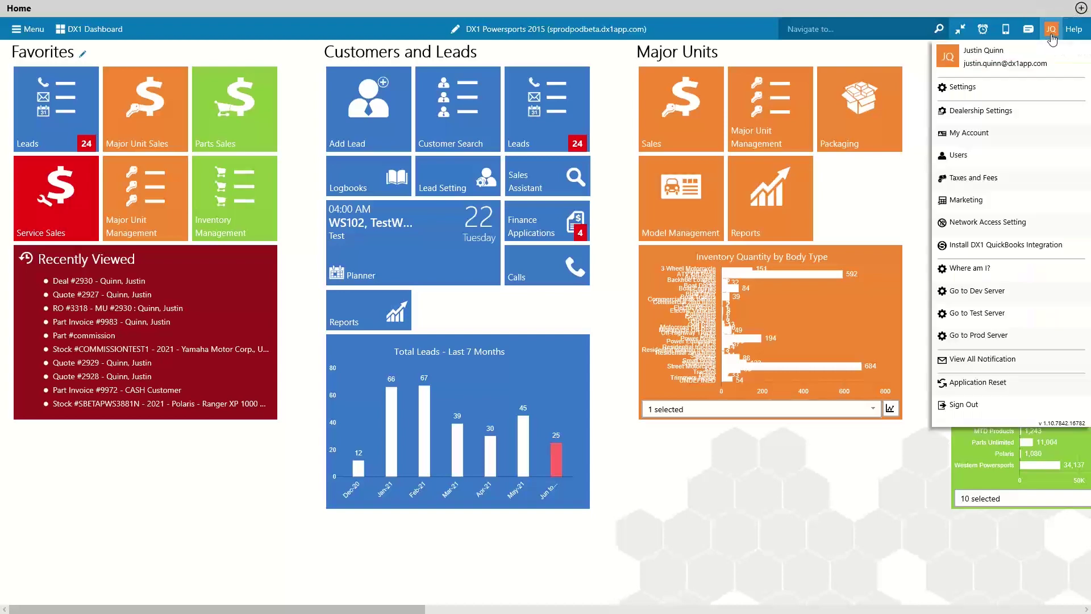
click(970, 160)
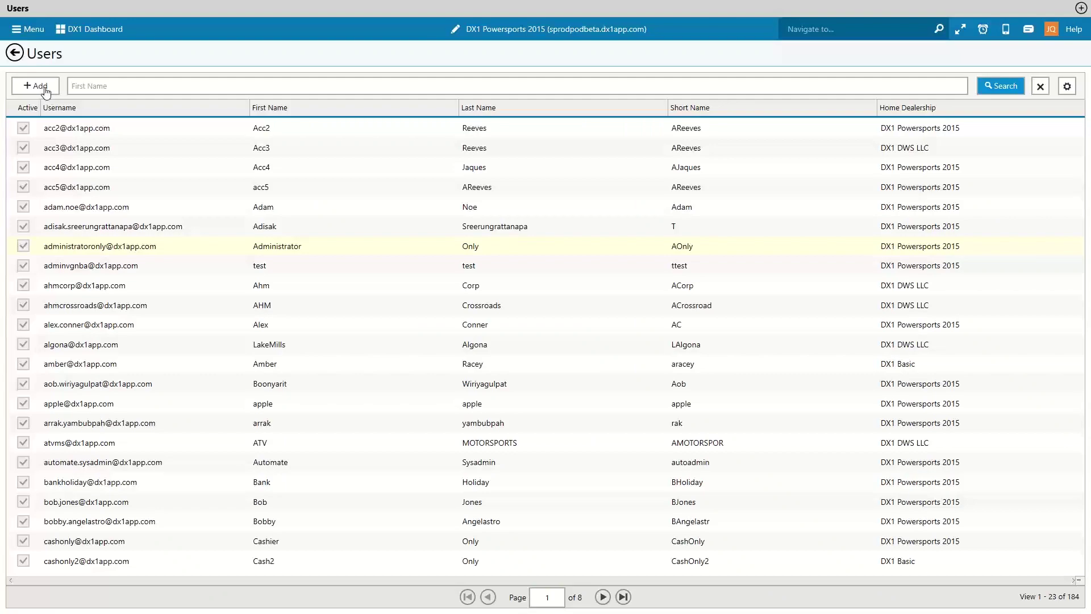
click(32, 89)
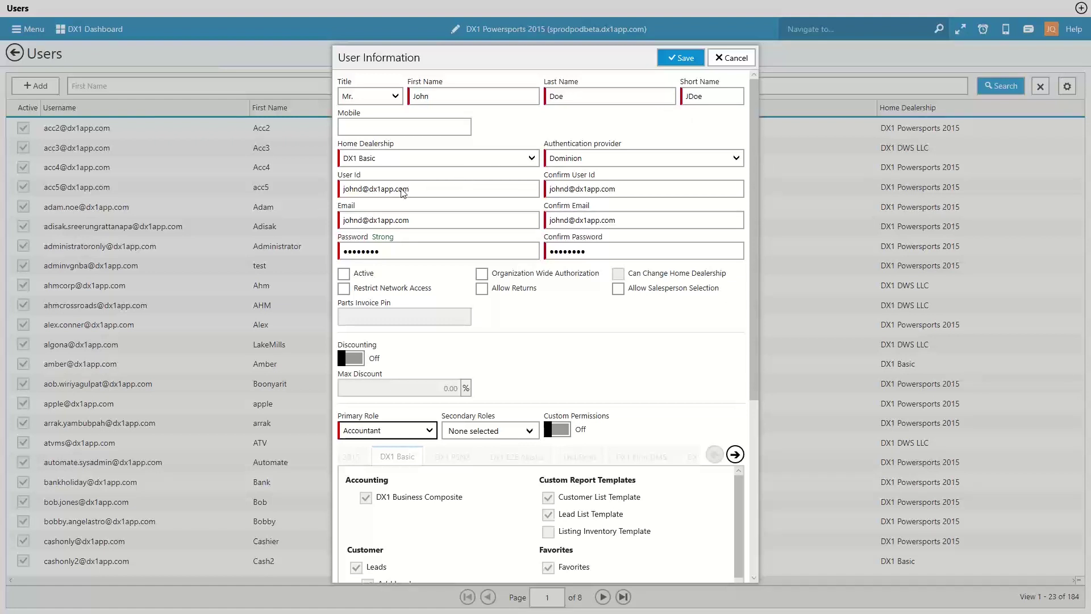
triple_click(401, 191)
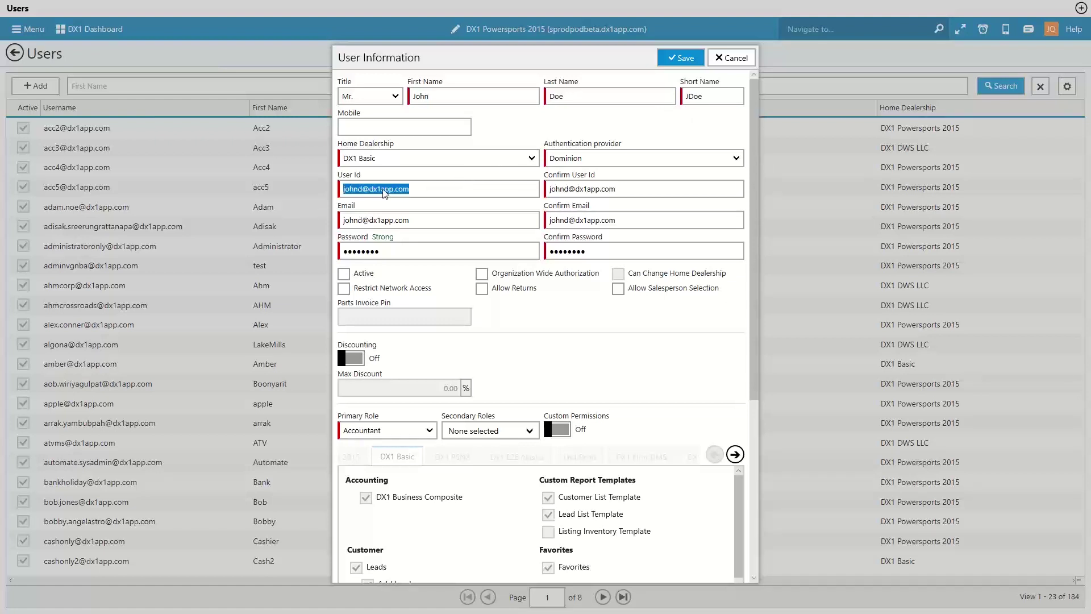
click(482, 190)
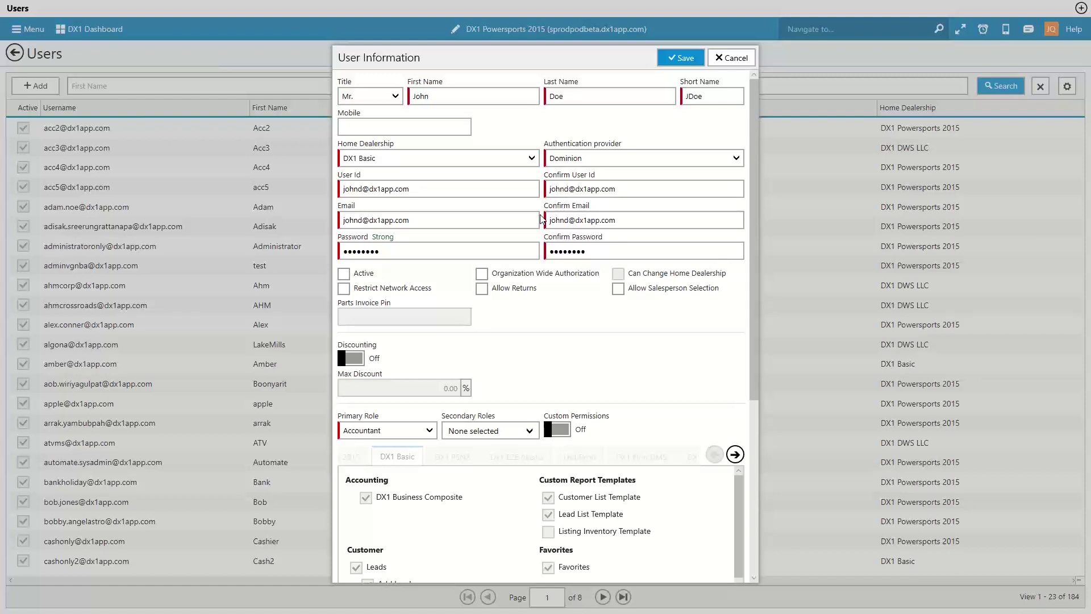
triple_click(433, 221)
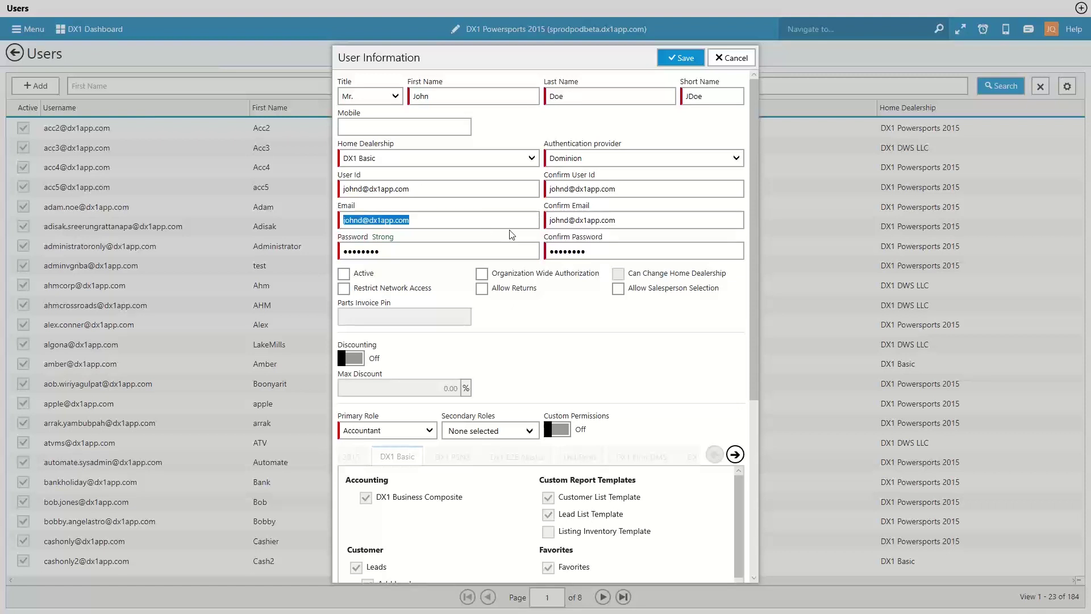
triple_click(634, 225)
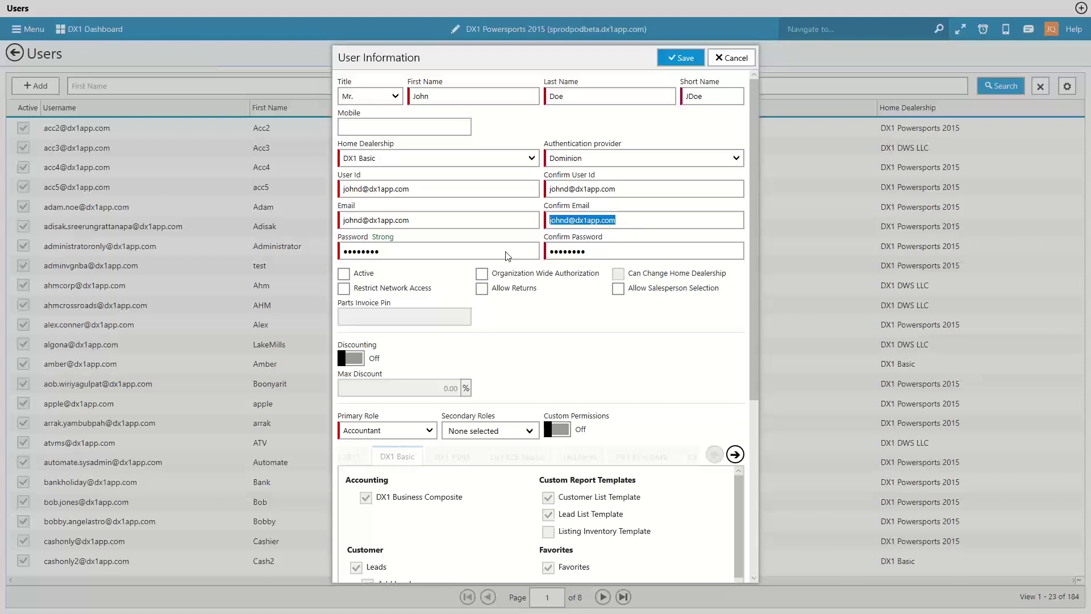
click(466, 254)
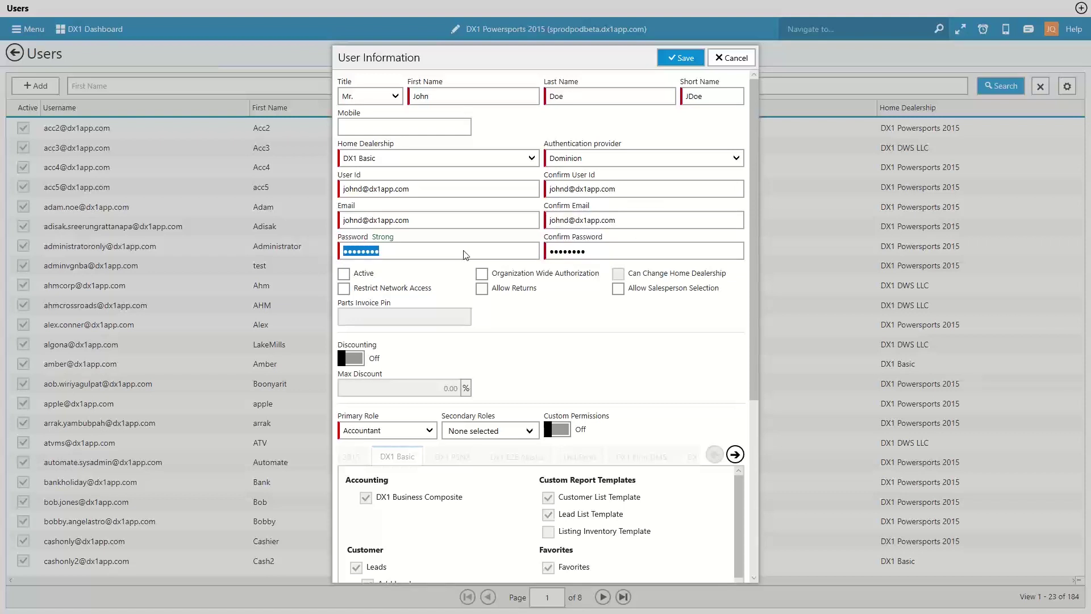
click(635, 256)
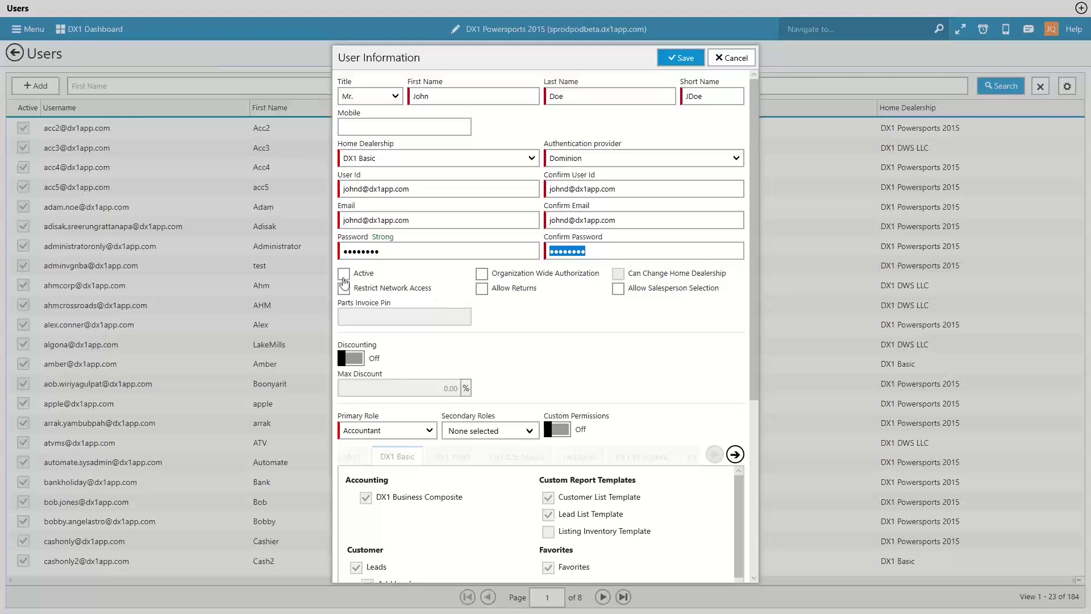
Make the new user active as Parts Manager with custom permissions on, then save
click(345, 278)
click(432, 433)
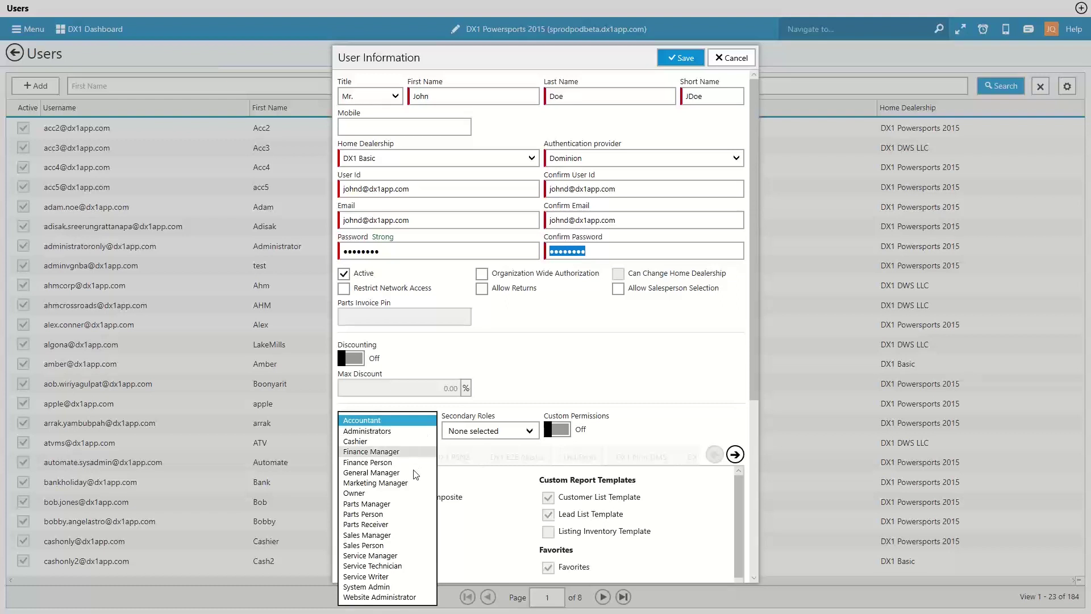
click(410, 505)
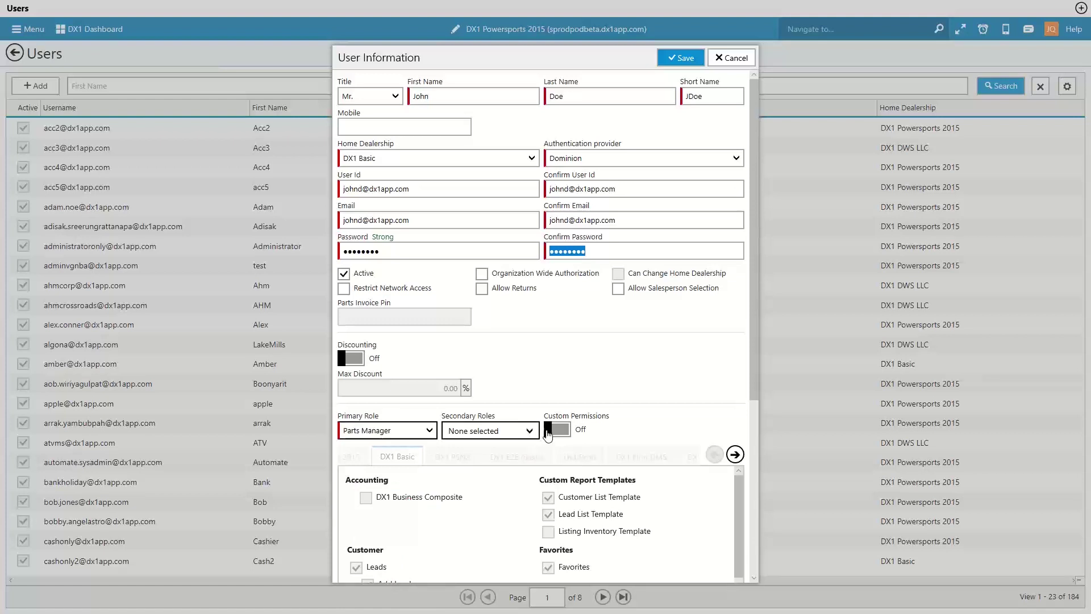
click(548, 432)
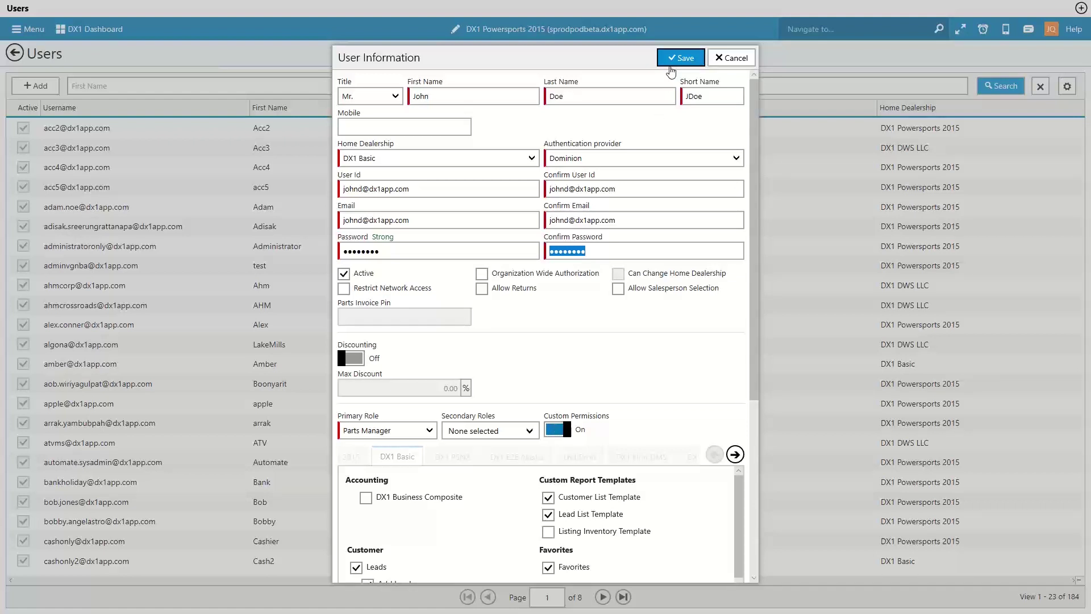
click(671, 71)
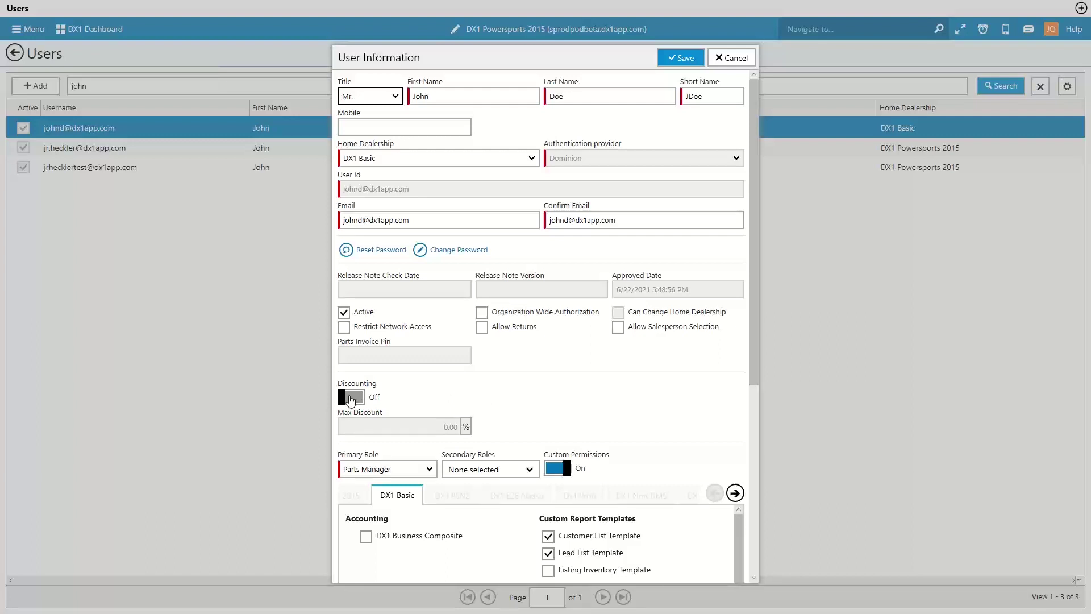
Enable Discounting for the new user
click(351, 398)
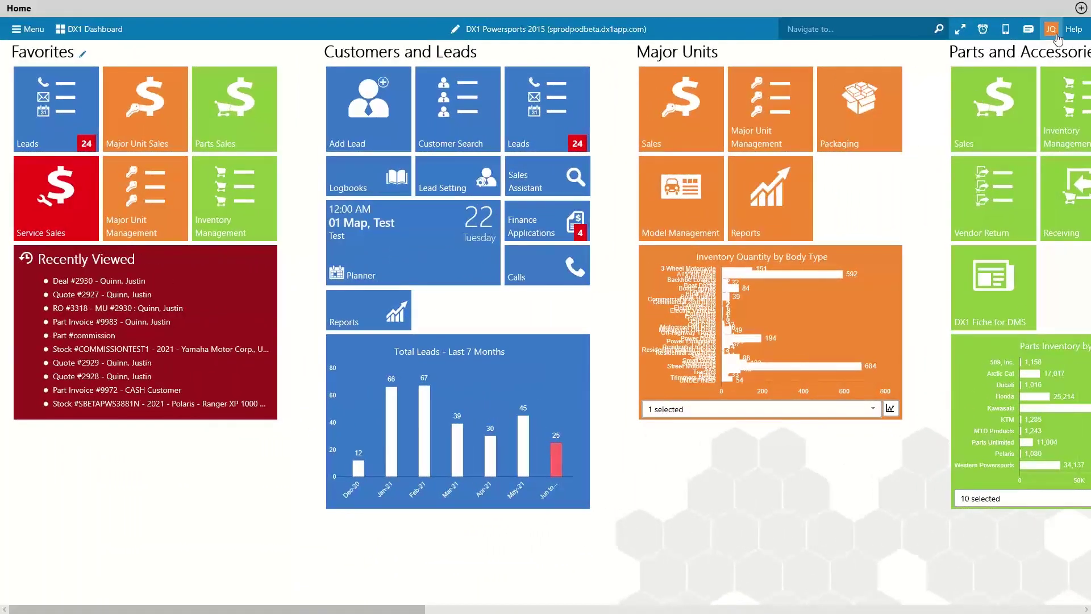
Go to Email Templates Settings under Dealership Settings from the account menu
click(1053, 30)
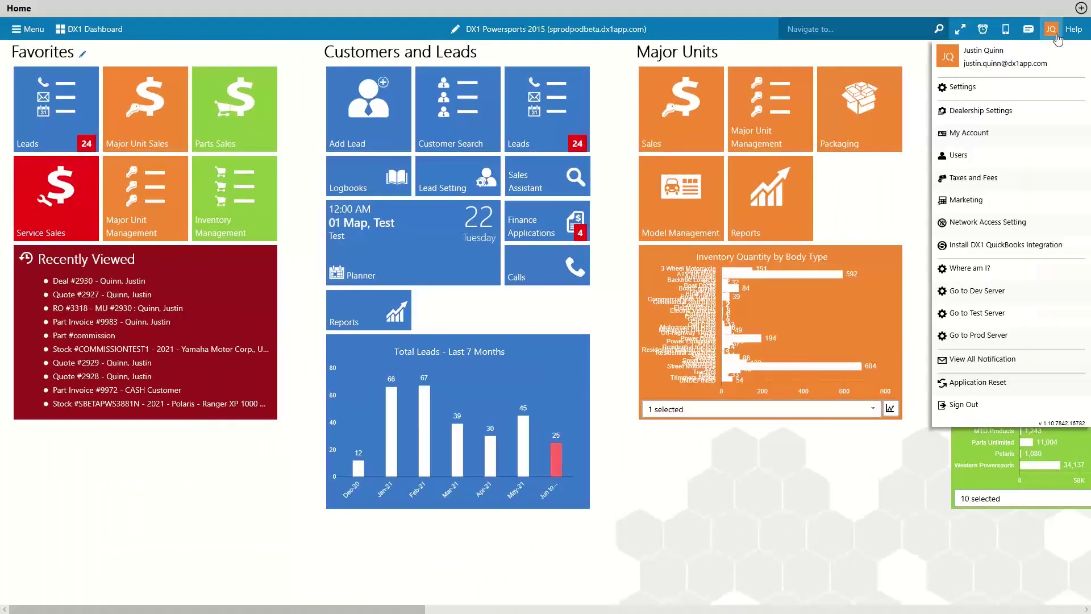
click(998, 117)
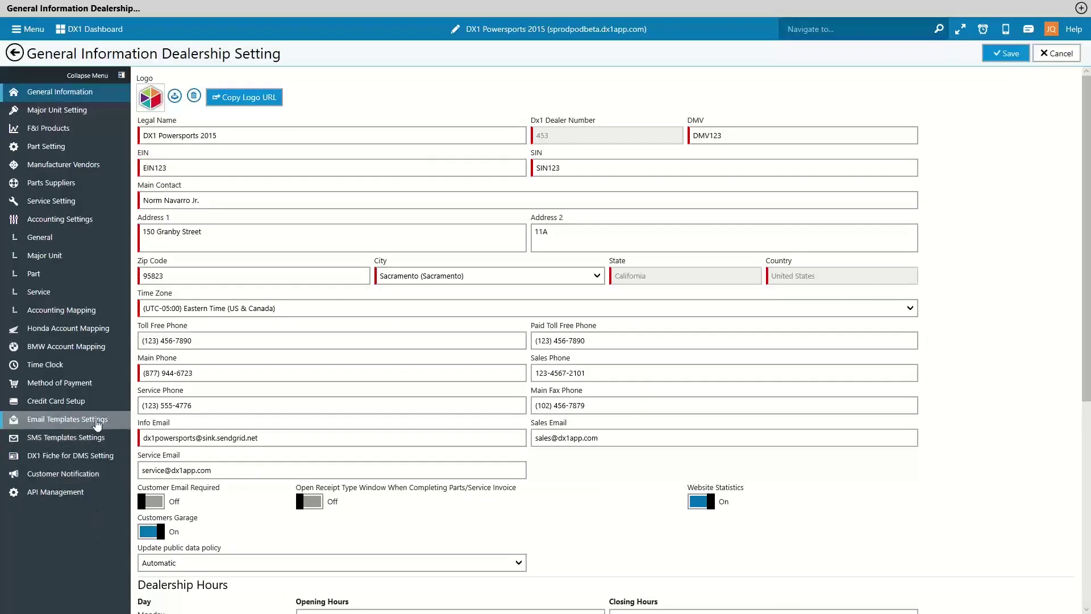
click(94, 425)
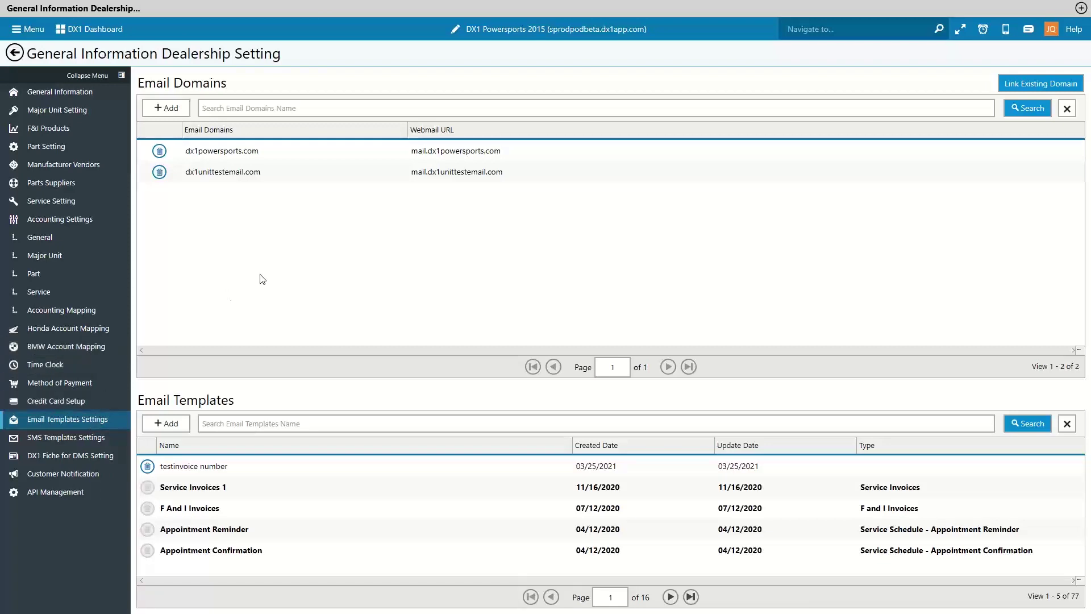
Create a dx1powersports.com email account, checking the prefilled name and password fields, and save it
click(282, 153)
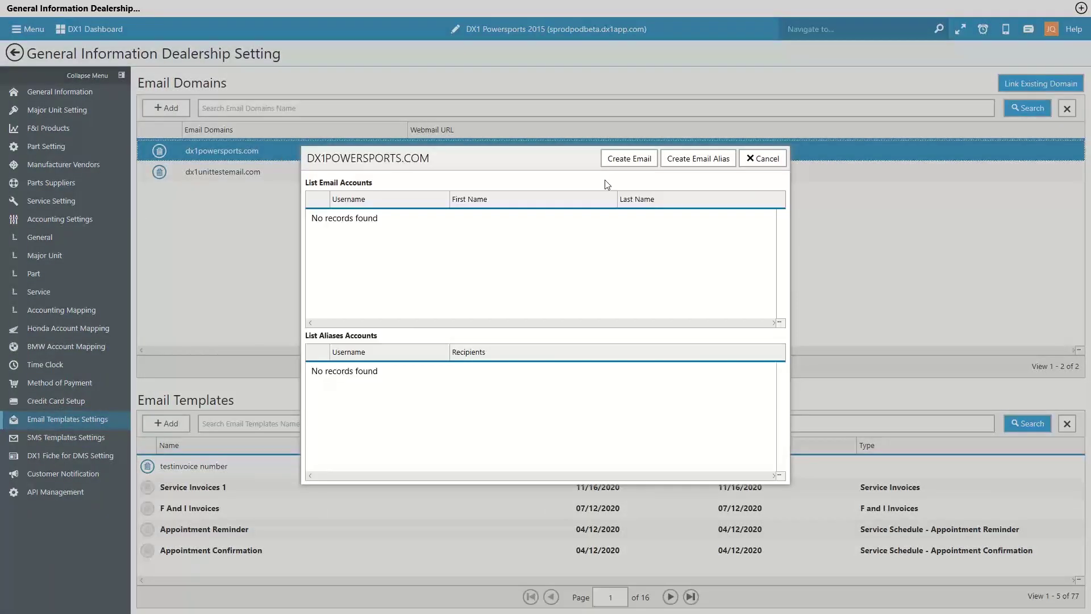
click(619, 159)
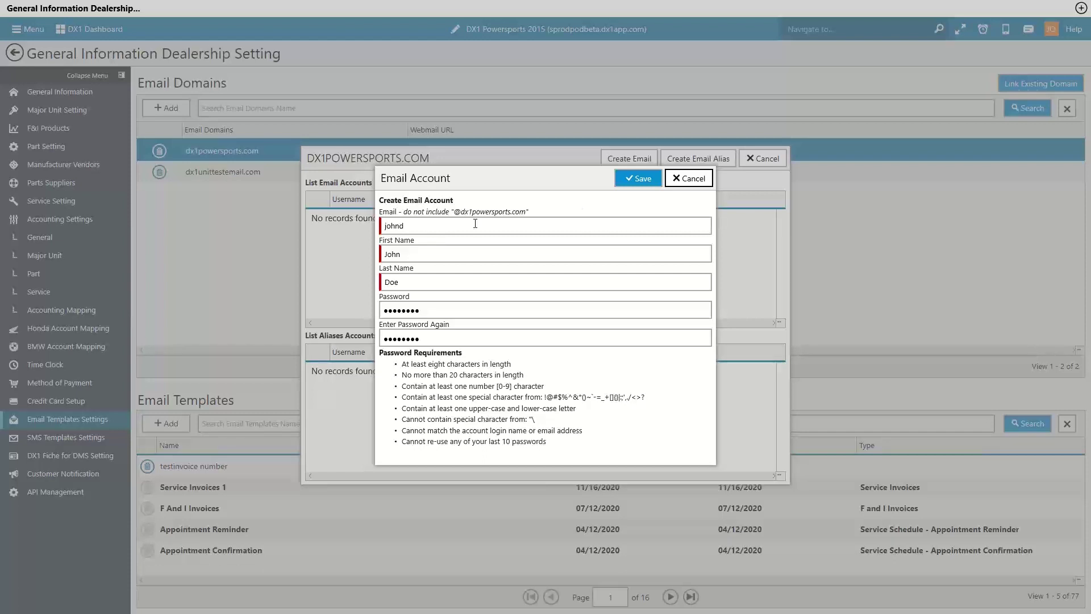
double_click(437, 227)
double_click(446, 254)
double_click(451, 284)
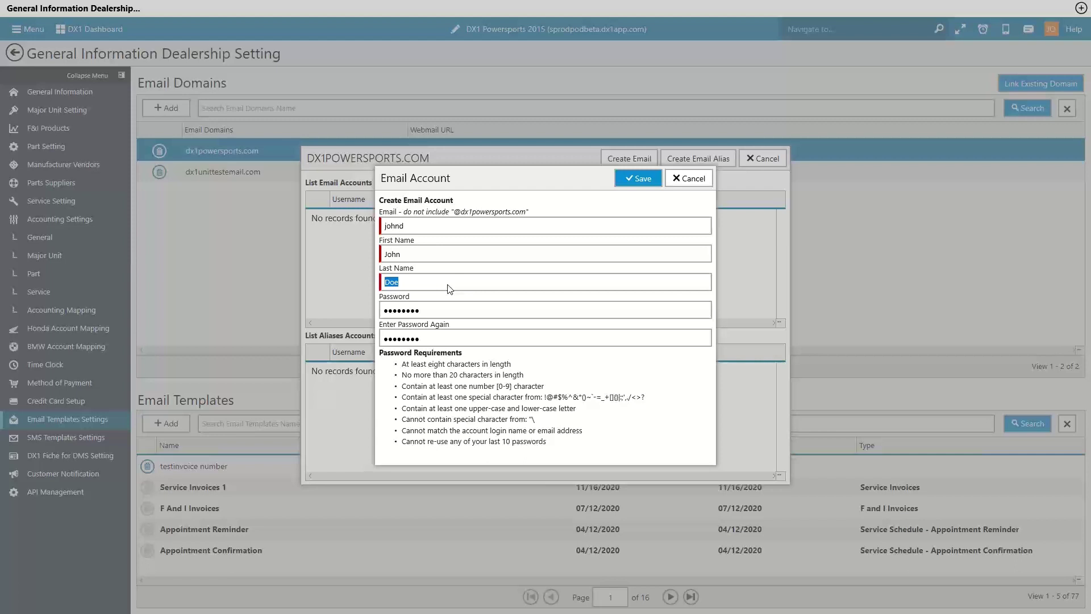
double_click(461, 311)
double_click(473, 339)
click(653, 183)
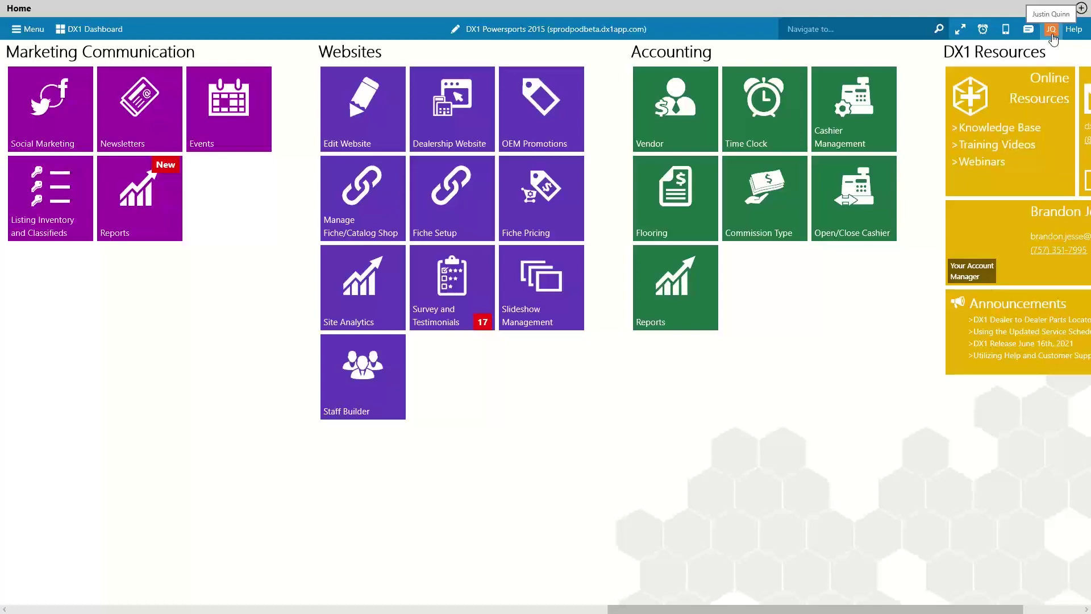
In Dealership Settings, filter the employee list by the new employee's name
click(1052, 30)
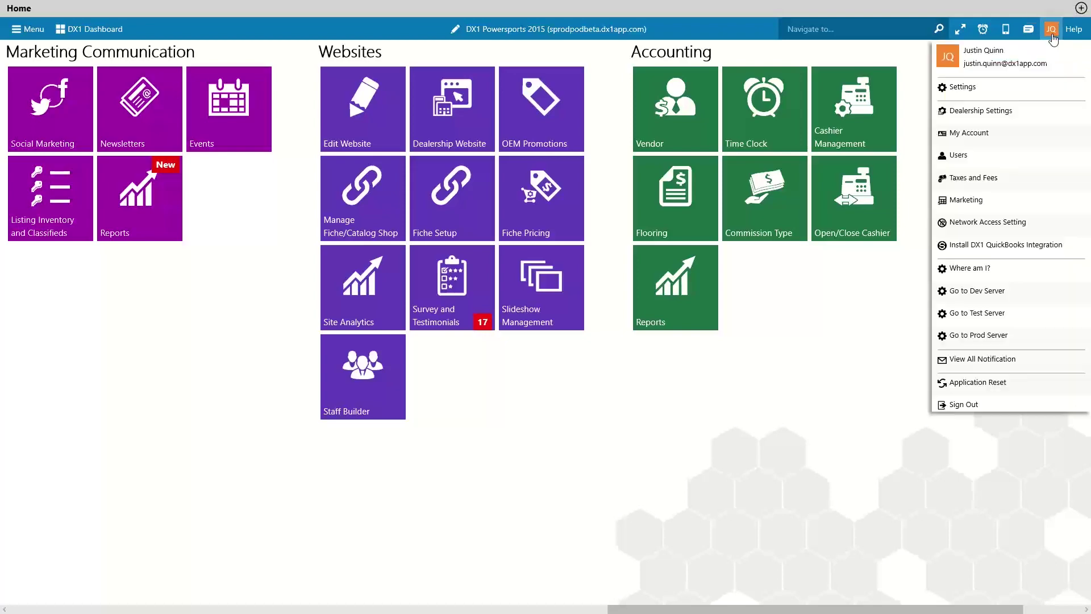
click(1007, 112)
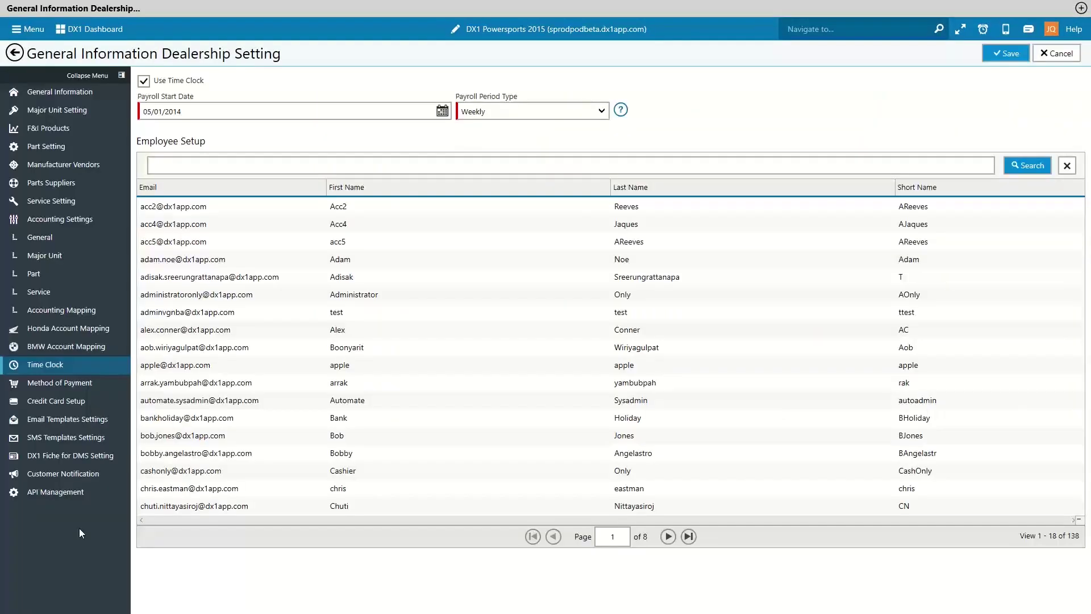
text(justin)
key(Return)
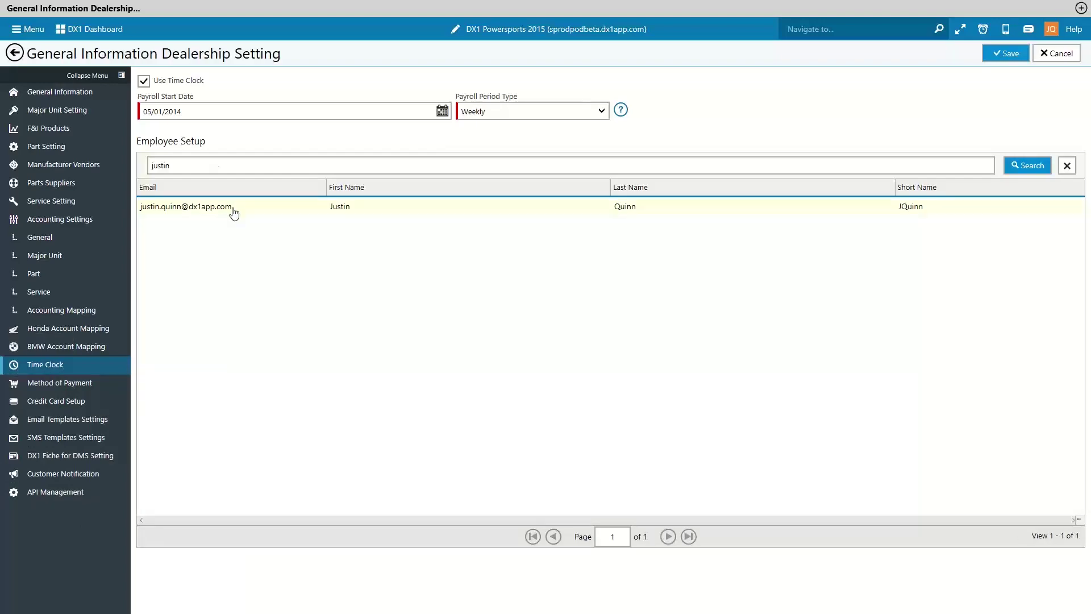
click(233, 207)
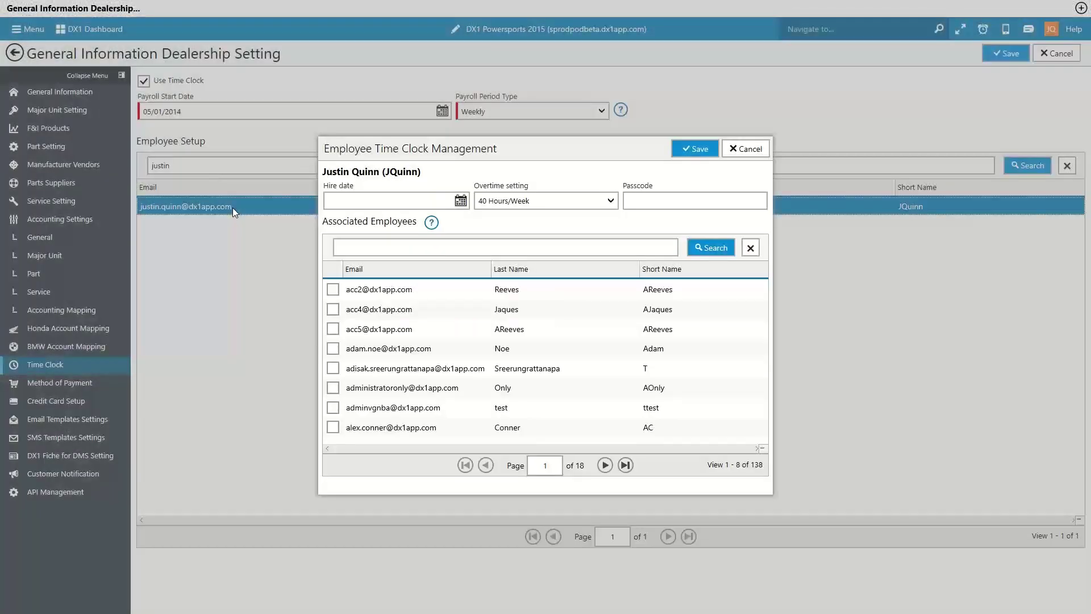
click(668, 200)
text(123-)
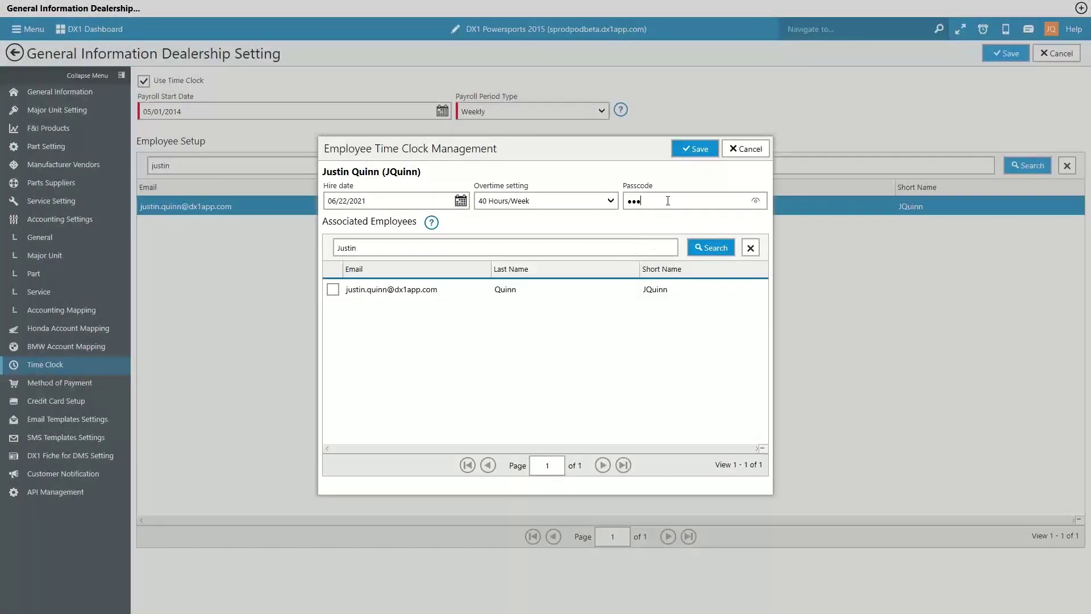
text(4)
click(60, 368)
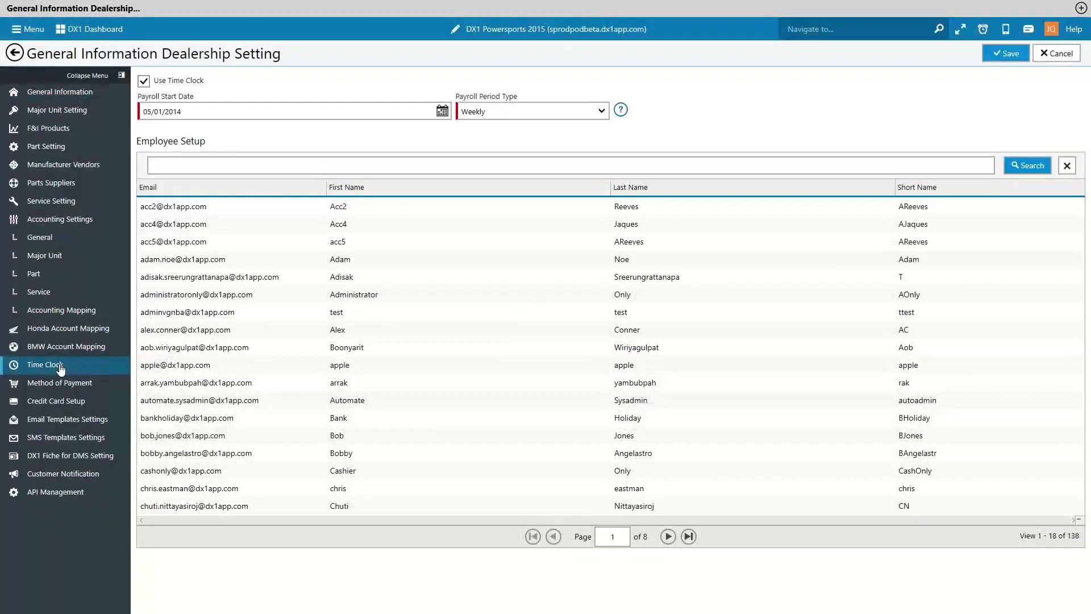
Search the employee list for the new employee and open their time clock setup
click(200, 167)
text(Justin)
key(Return)
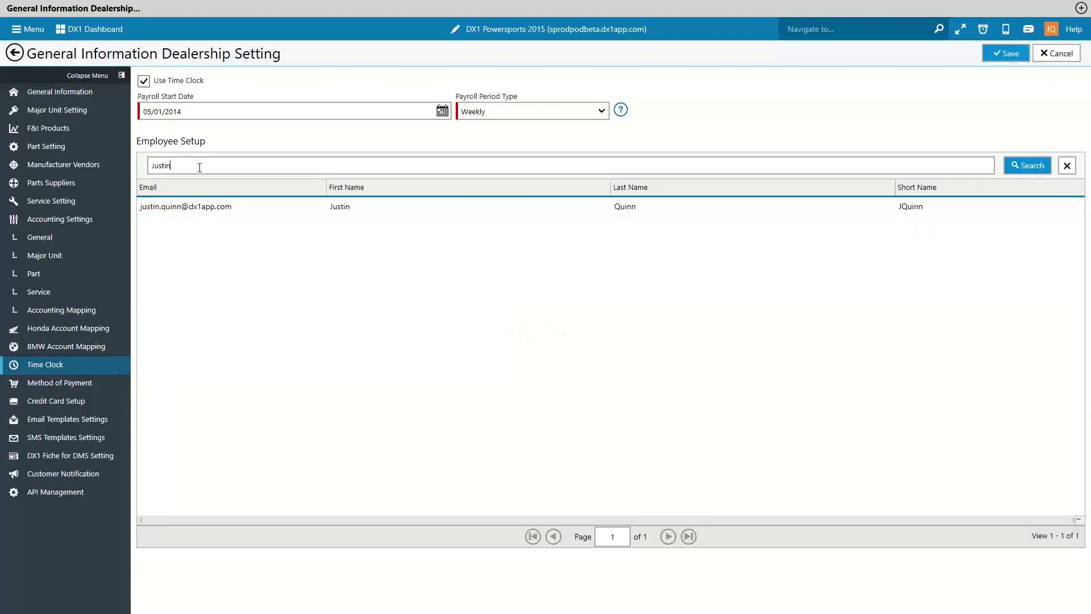
double_click(200, 207)
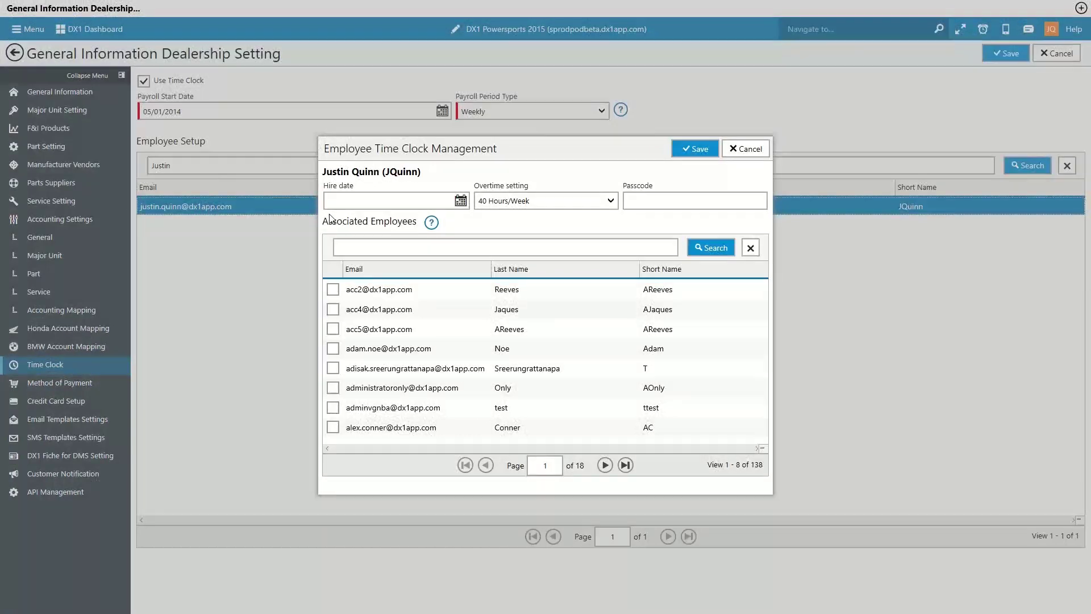
text(ustin)
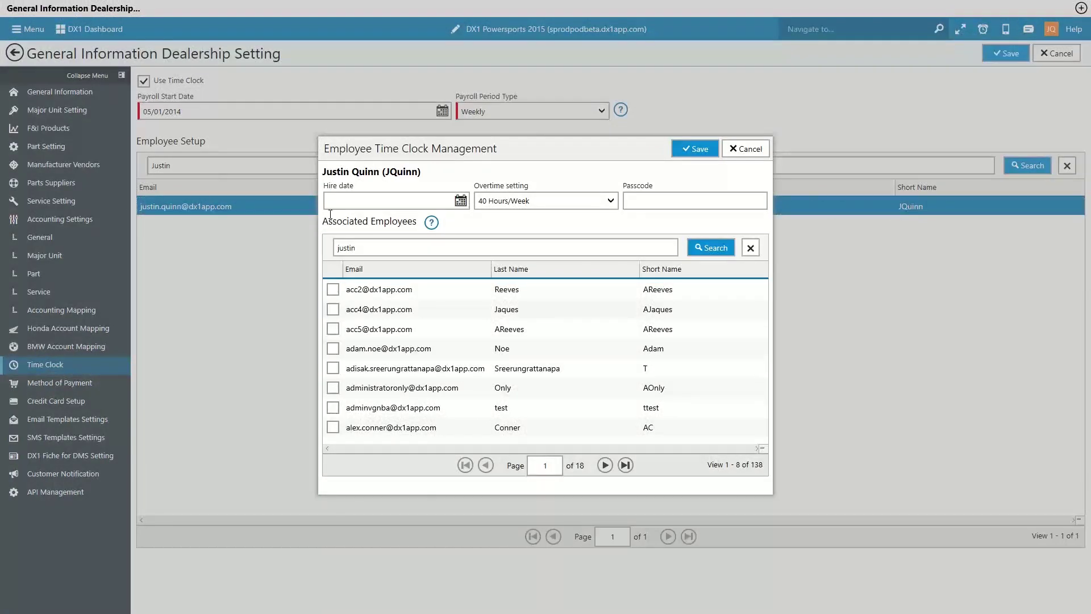
key(Return)
click(334, 290)
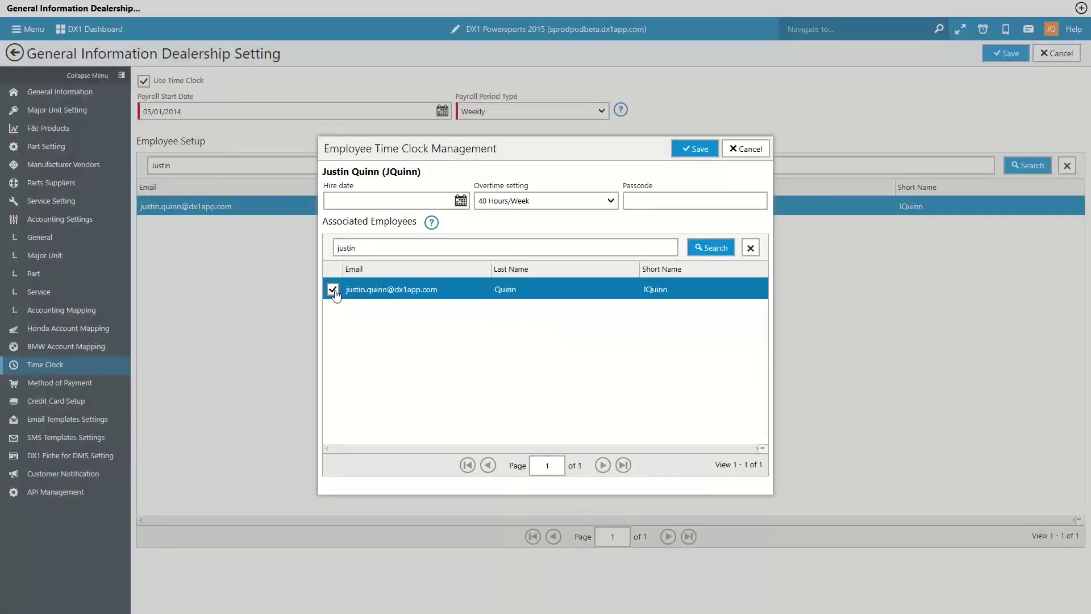
click(641, 198)
click(691, 152)
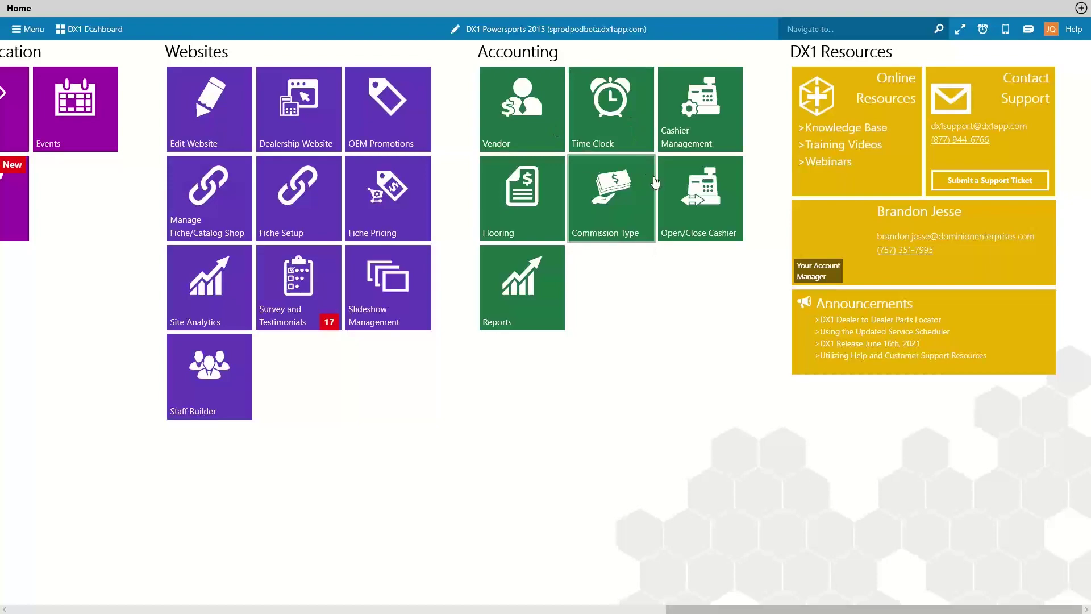
Open the cashier station open/close page
click(685, 198)
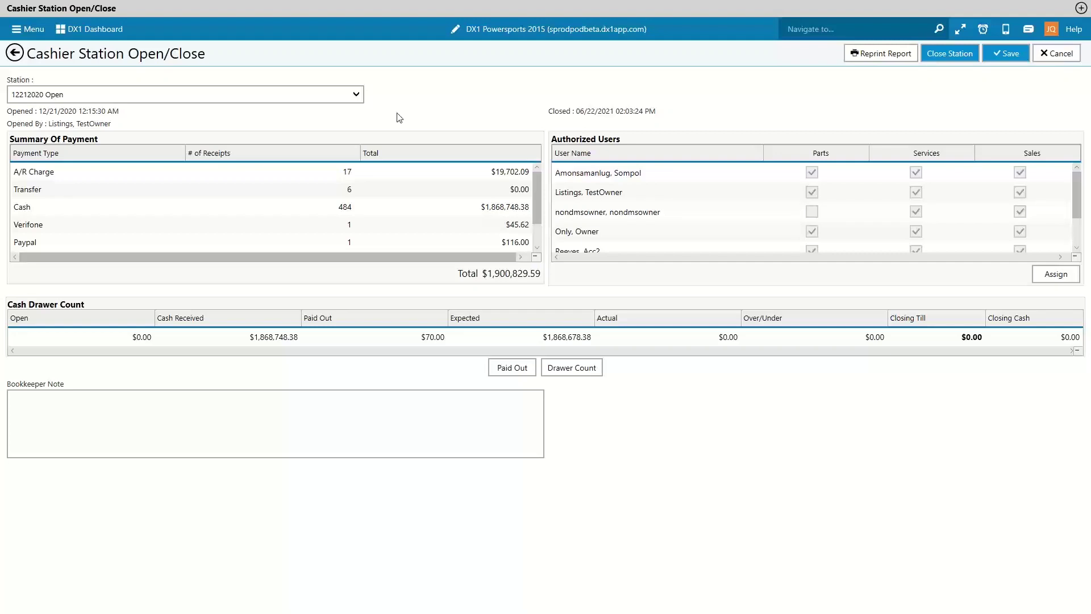
Keep station 12212020 Open selected and bring up its authorized users list
click(357, 95)
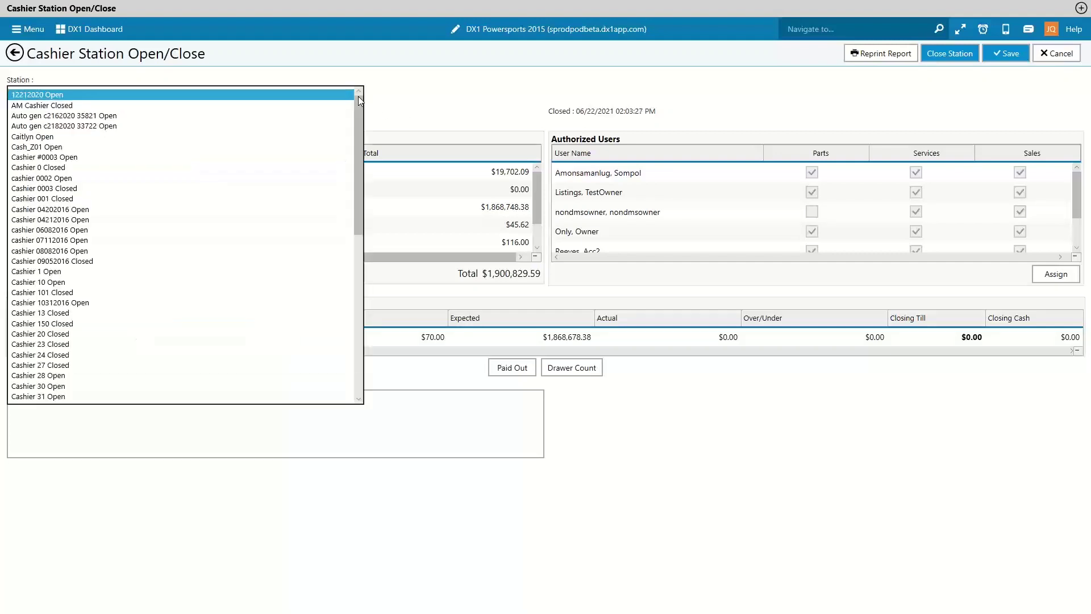
click(346, 100)
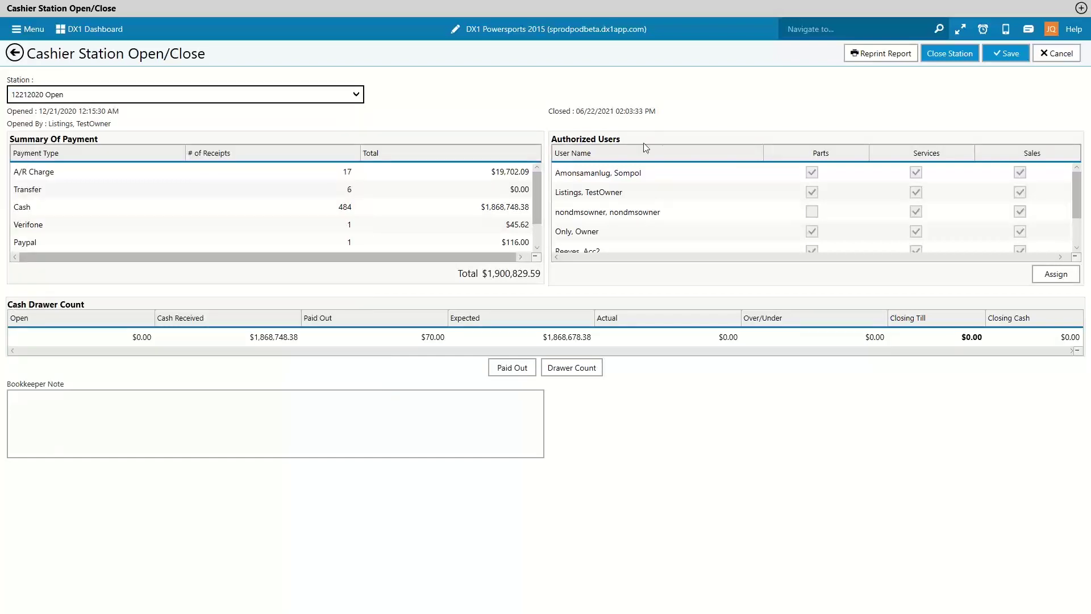
click(1054, 276)
Search the new employee by name, grant Parts, Services and Sales access, and save
text(Ju)
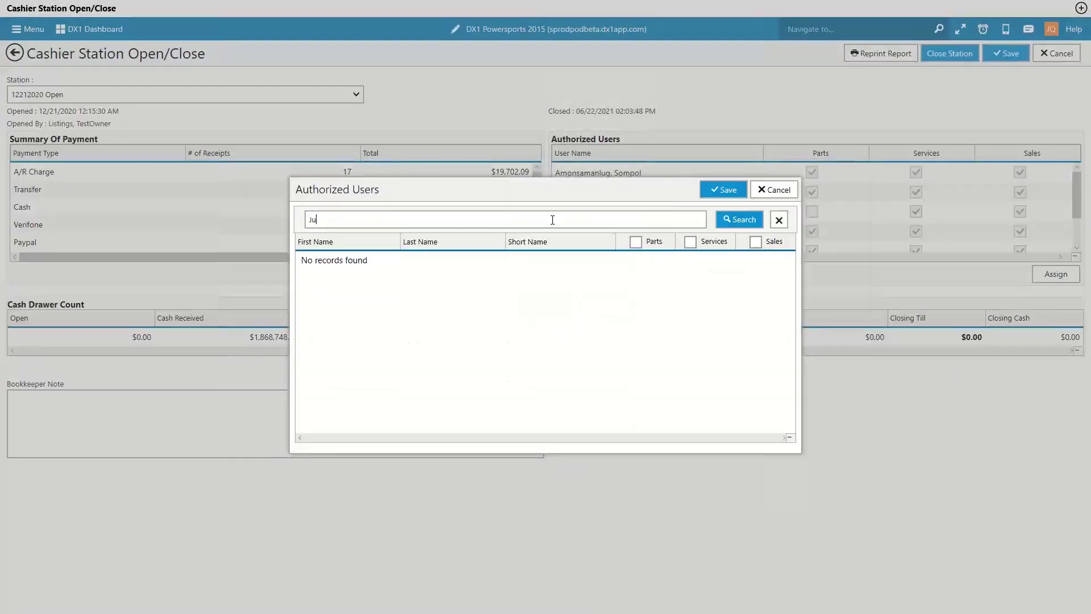
text(stin)
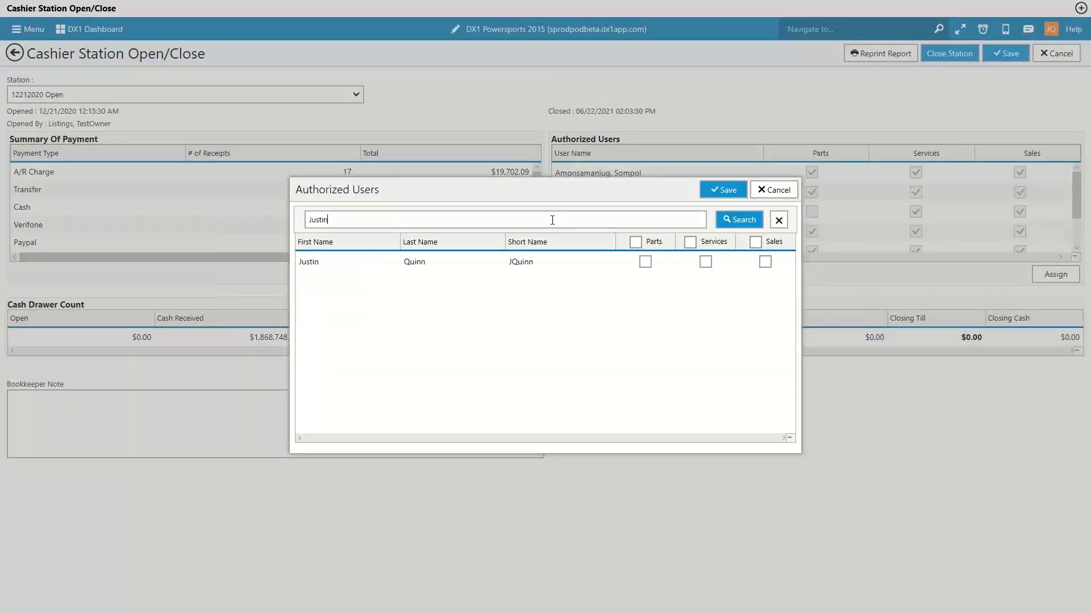
click(645, 262)
click(705, 262)
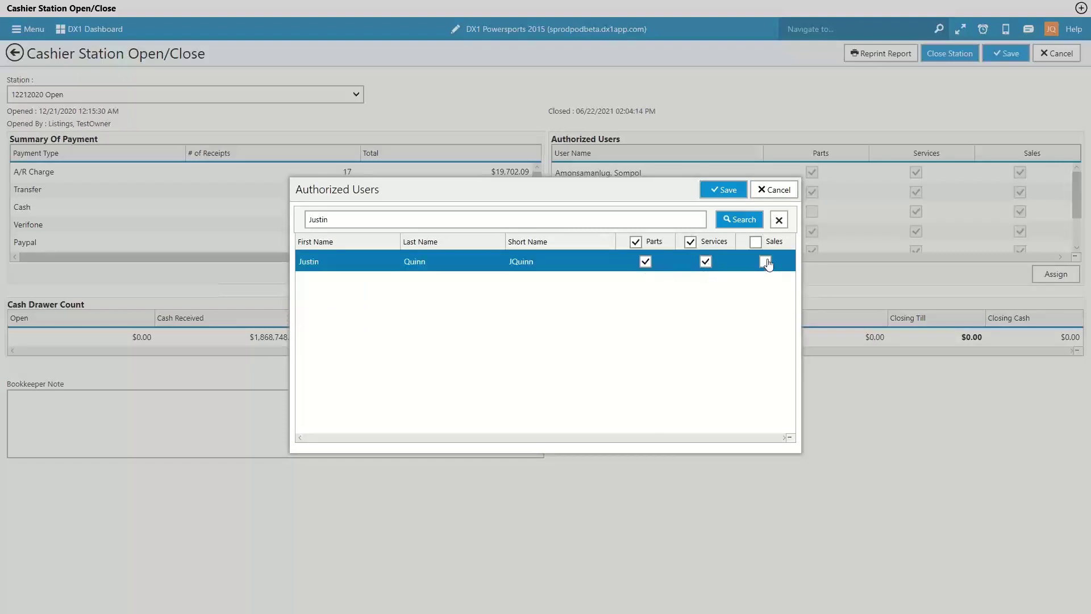
click(766, 262)
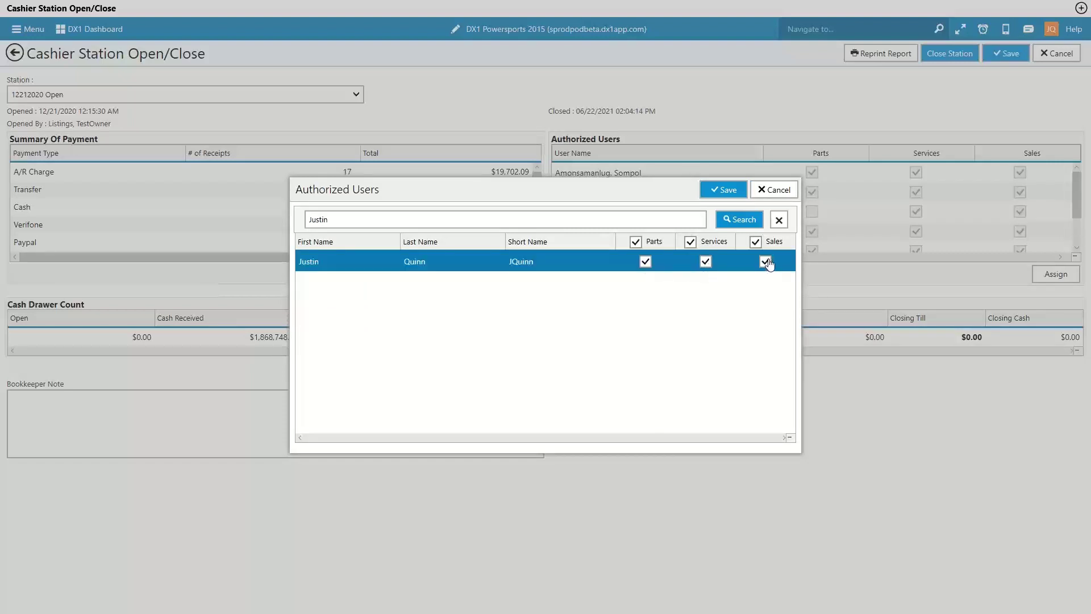
click(724, 189)
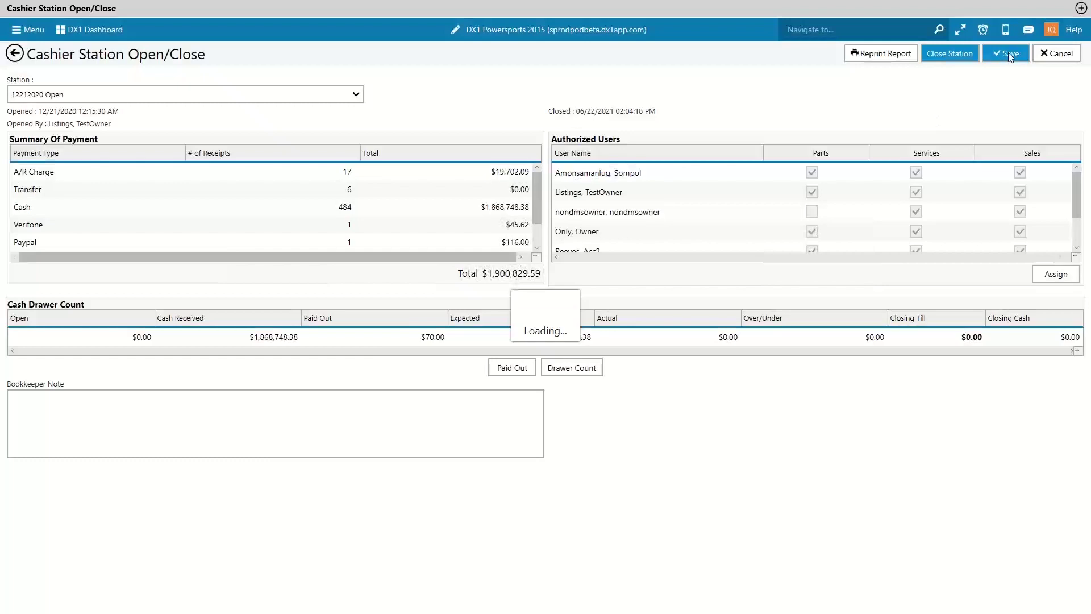